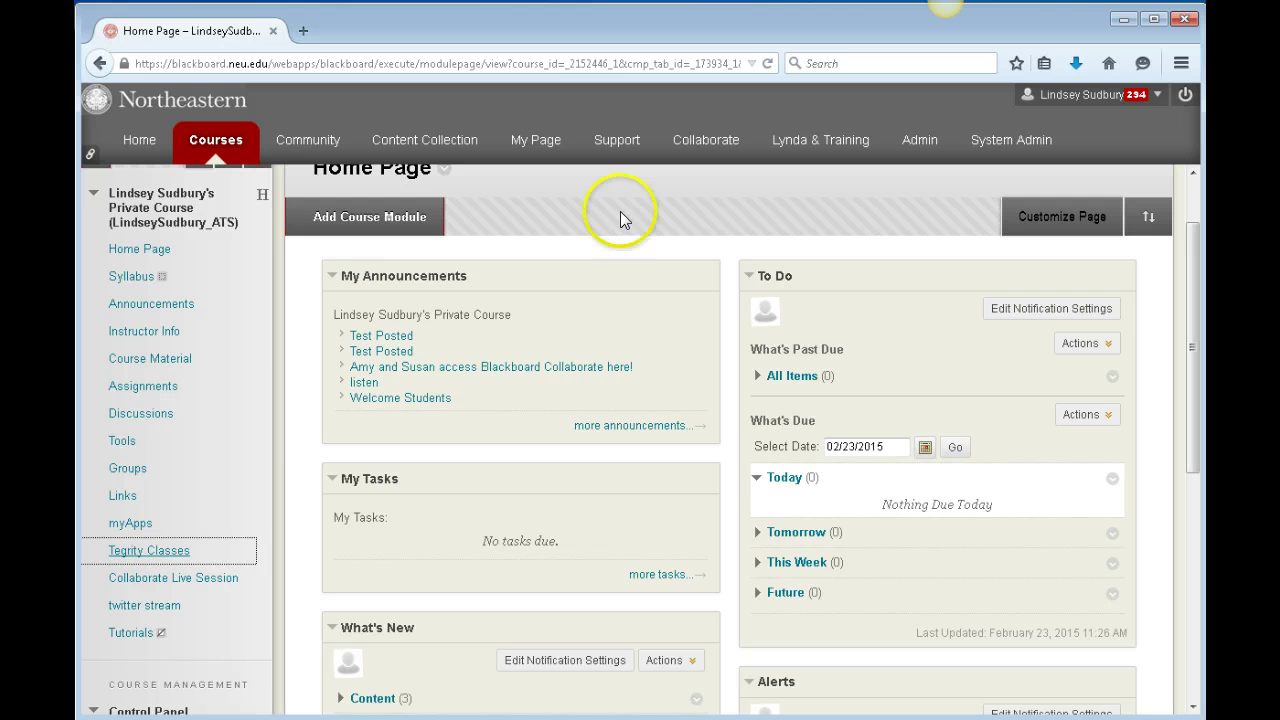
Open the course's Tegrity Classes page from the Blackboard course menu
scroll(621, 213, down, 3)
scroll(621, 211, up, 5)
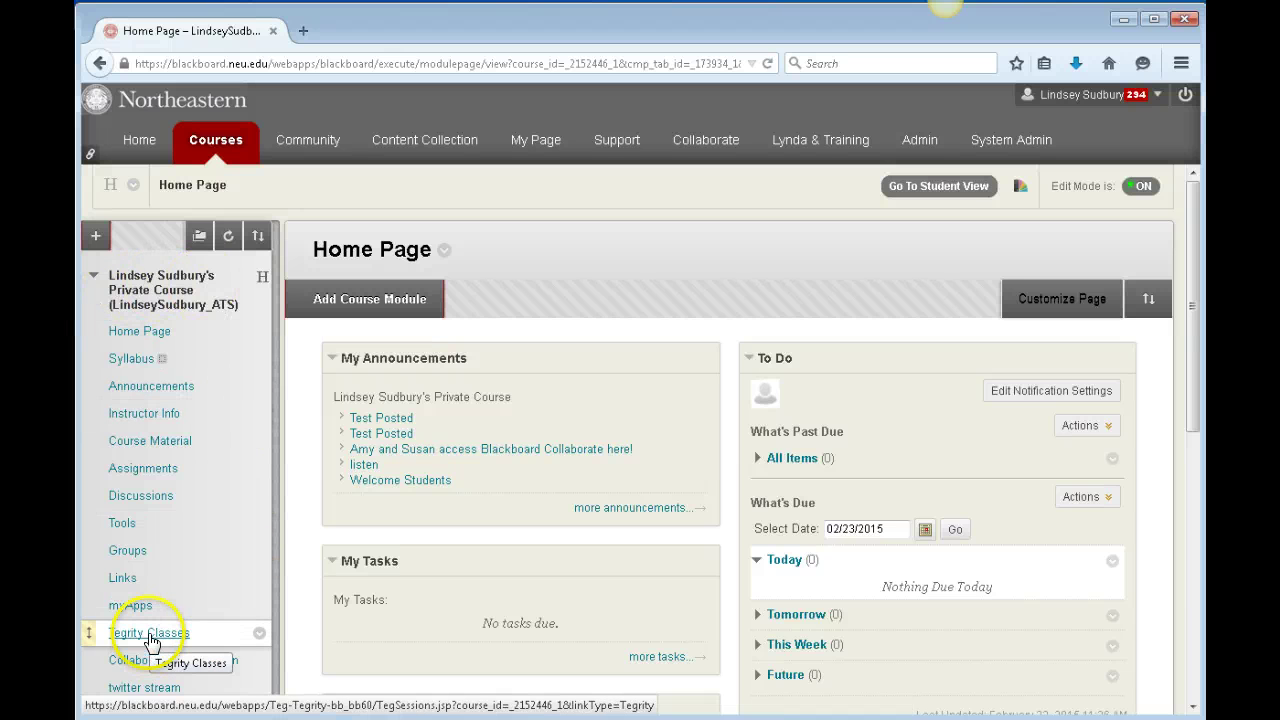
click(187, 636)
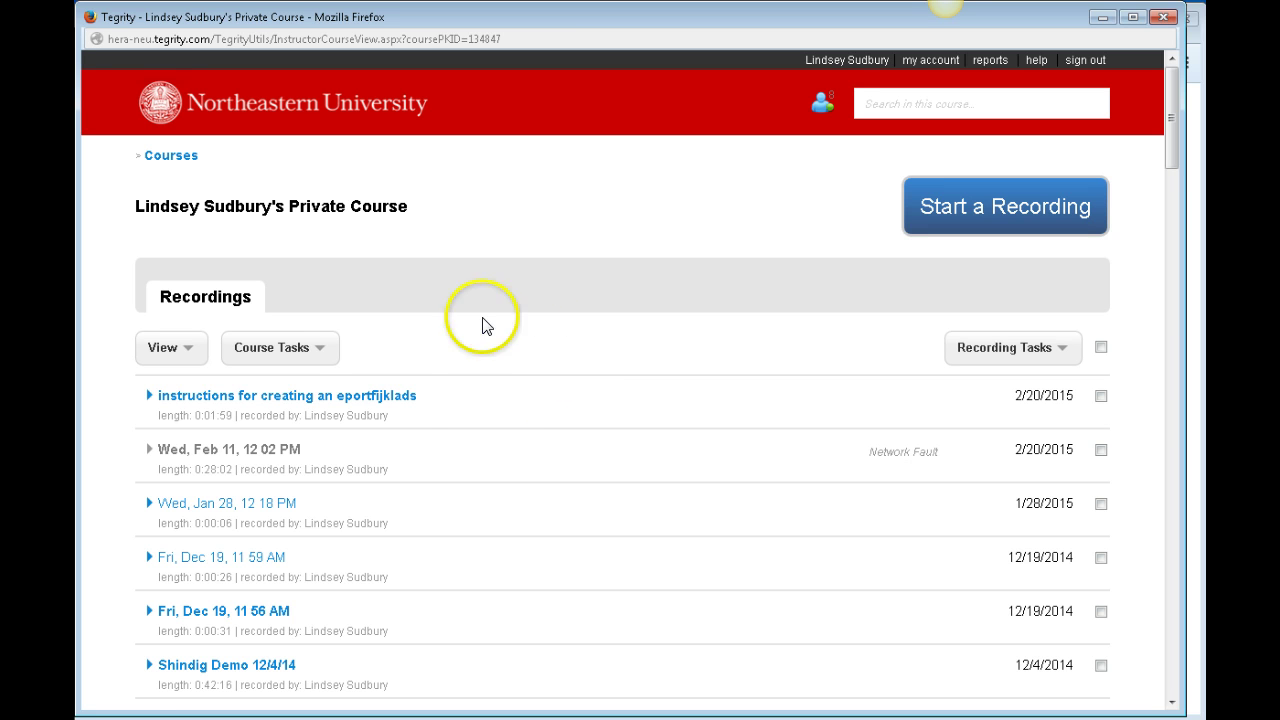
Start an Upload Video File task from Course Tasks and save the TegRunner.exe launcher
click(316, 352)
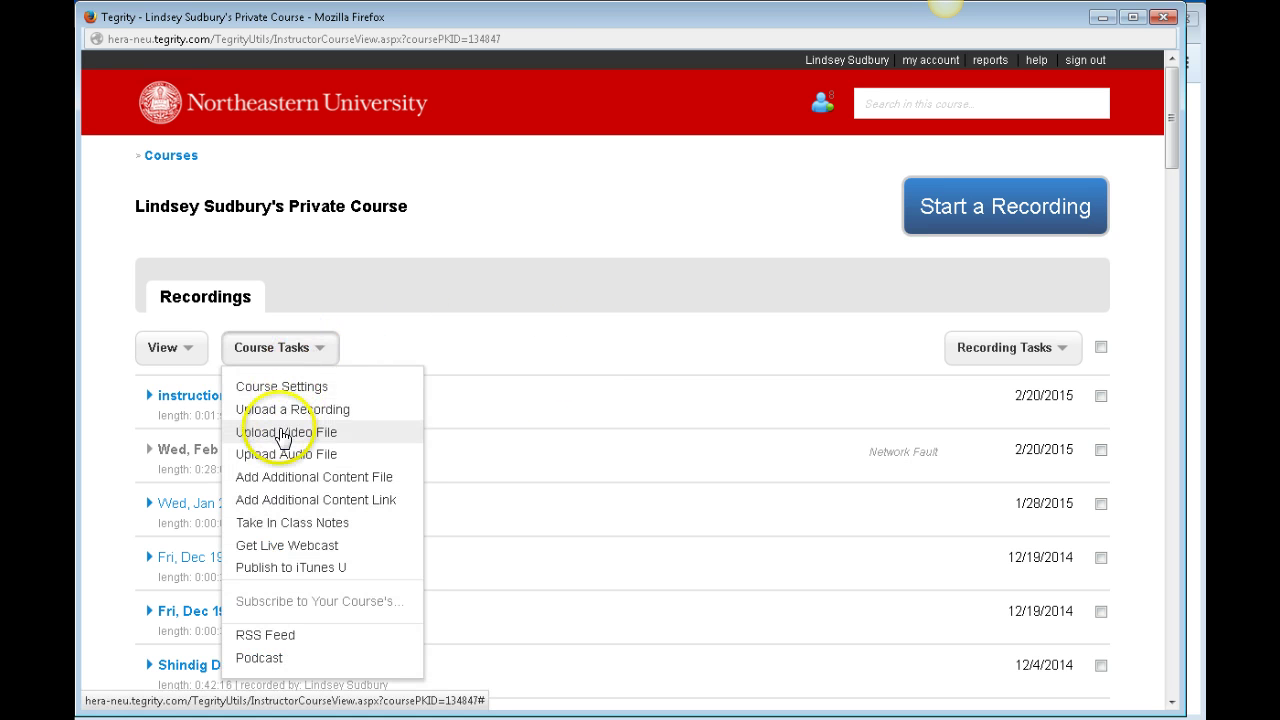
click(350, 433)
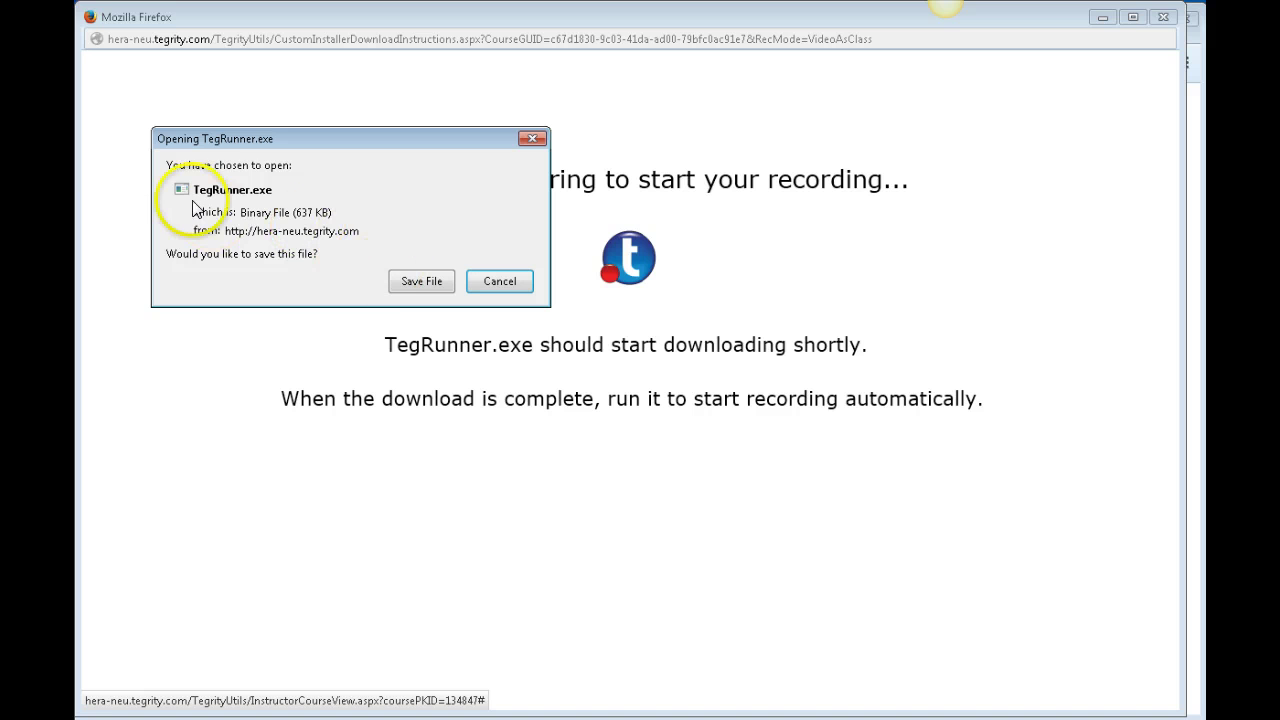
click(416, 280)
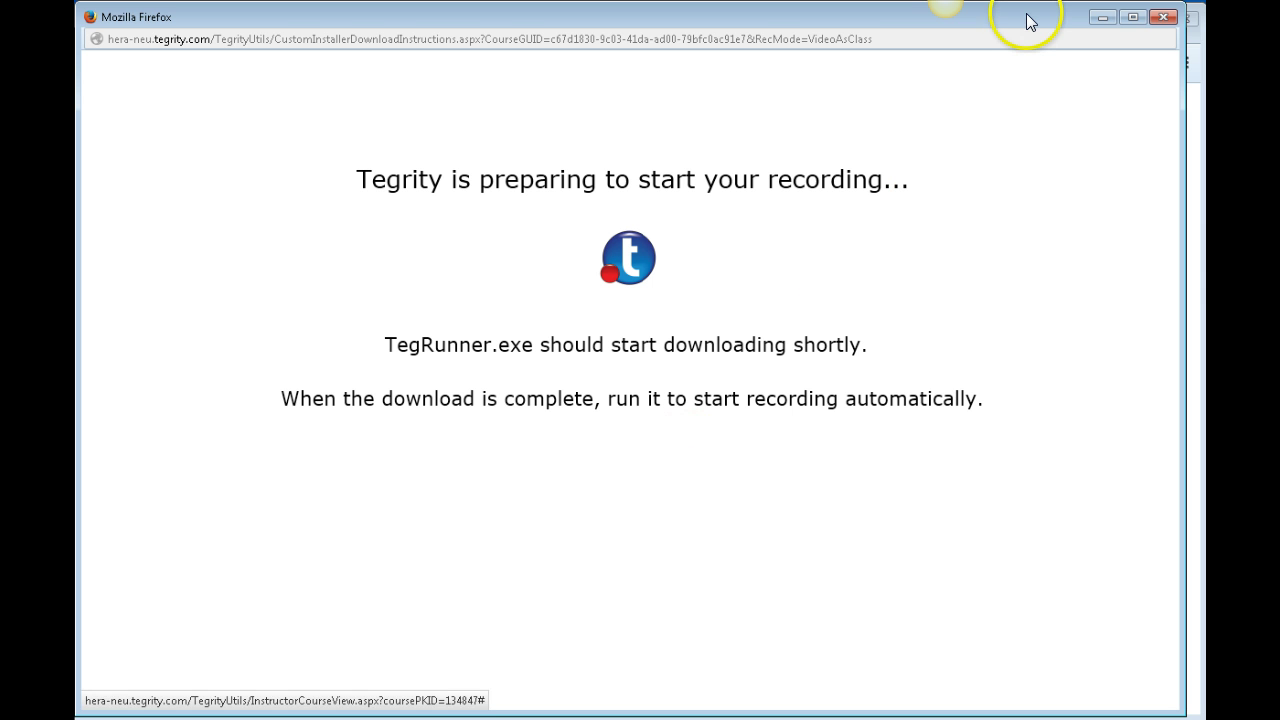
mouse_move(1030, 22)
mouse_down()
mouse_move(1070, 177)
mouse_move(1054, 26)
mouse_move(1034, 17)
mouse_up()
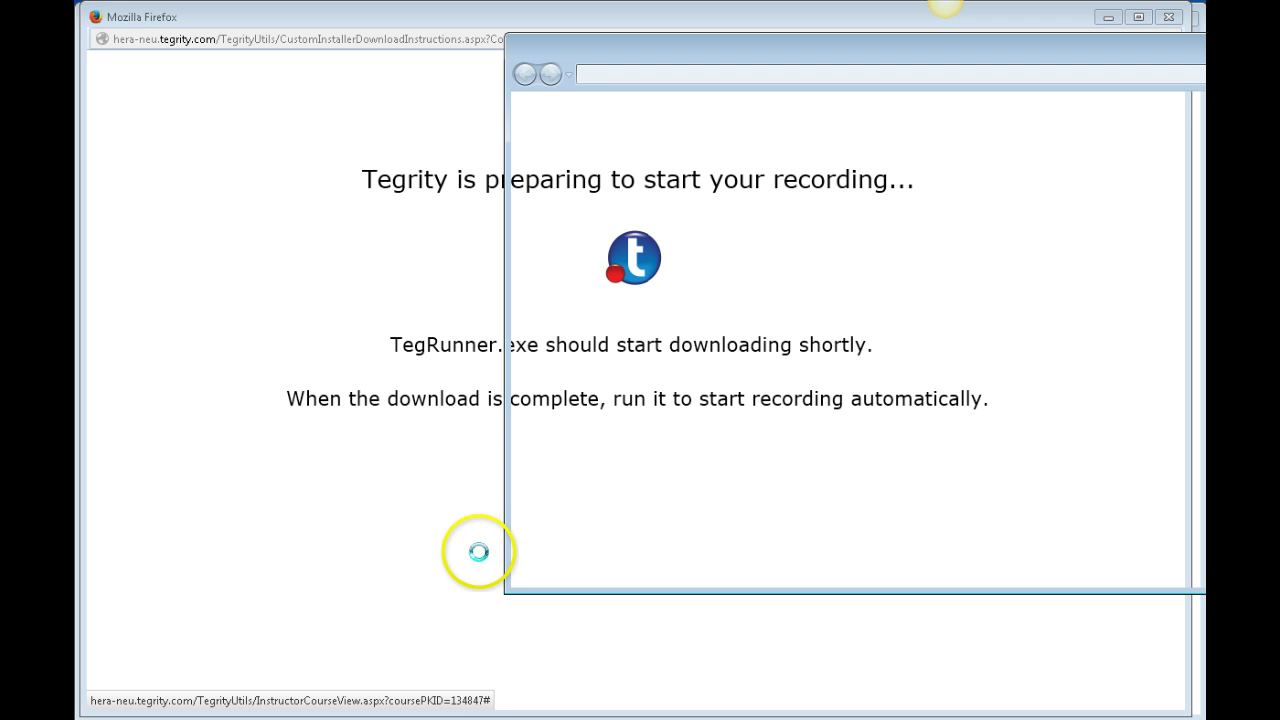
Run TegRunner(6).exe from the newest-first Downloads folder and allow it past the security warning
drag(821, 46, 655, 42)
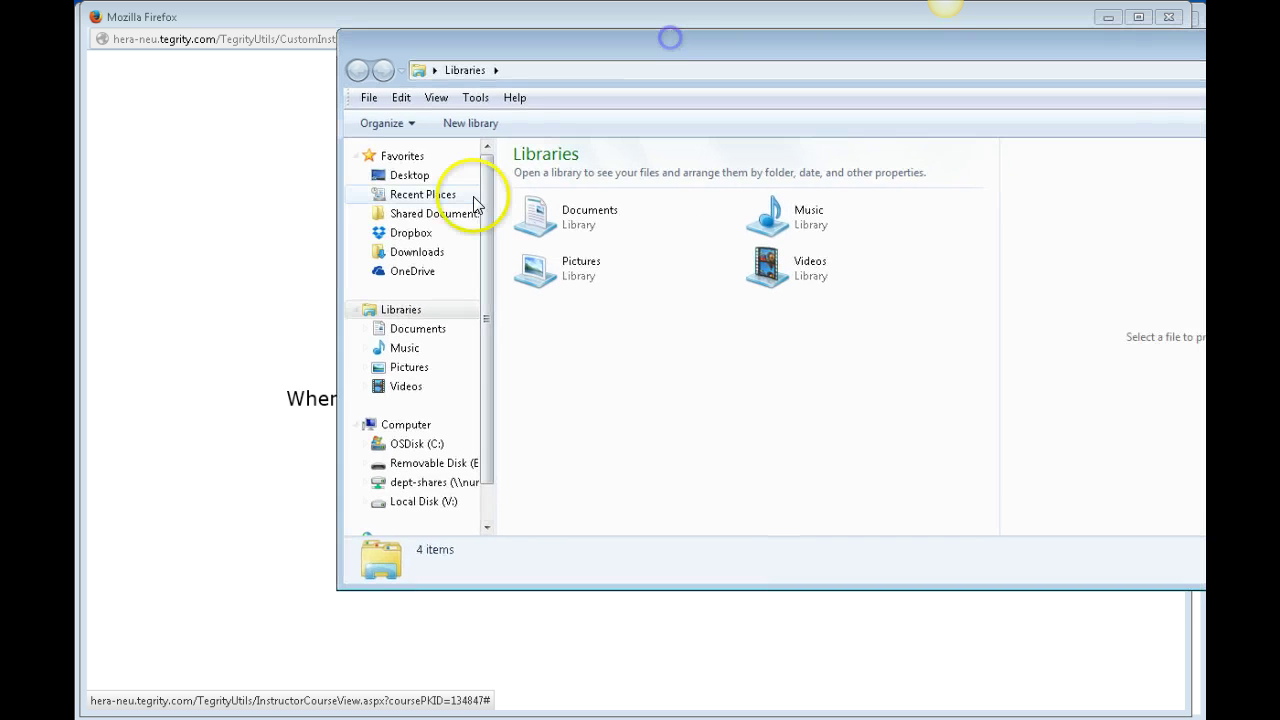
click(414, 252)
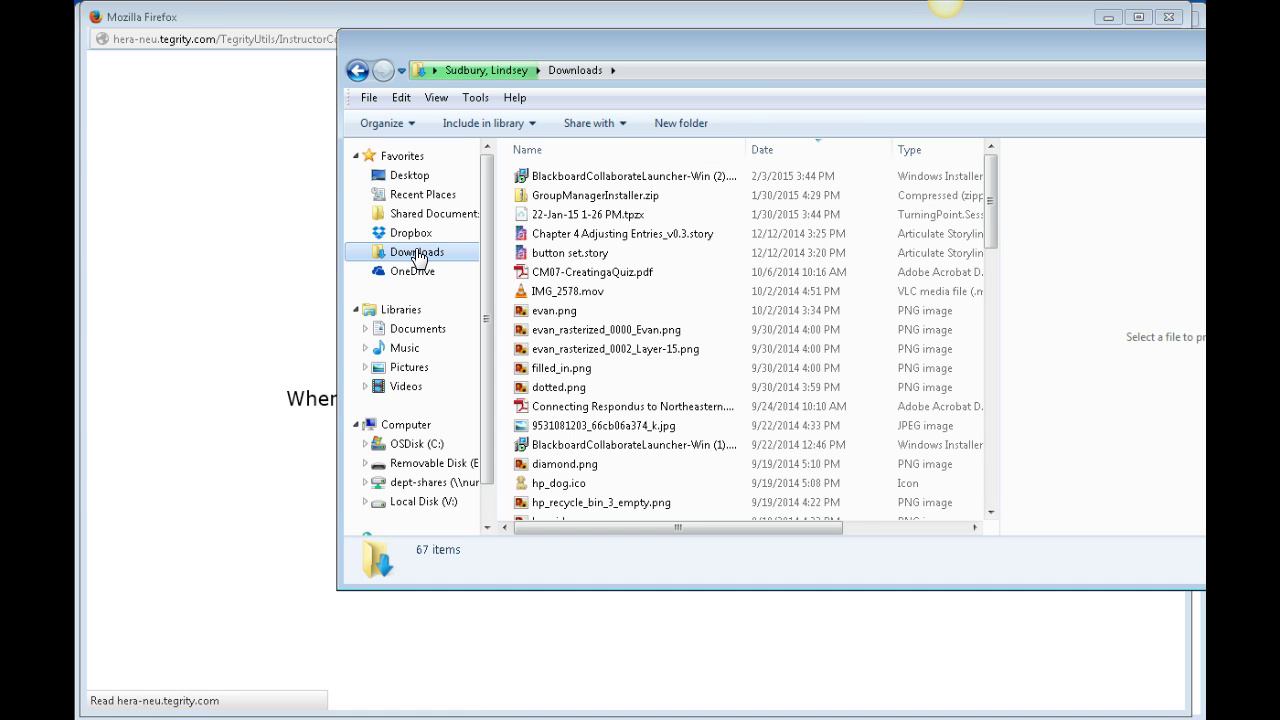
click(775, 149)
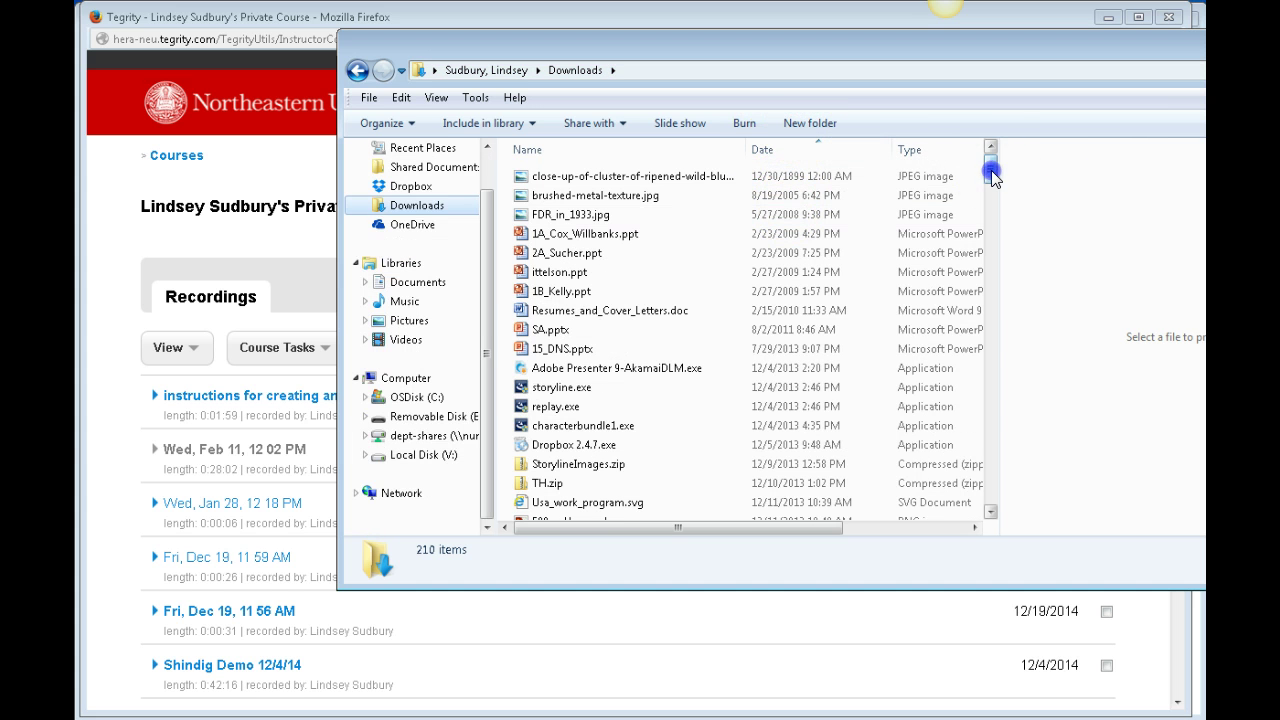
click(762, 150)
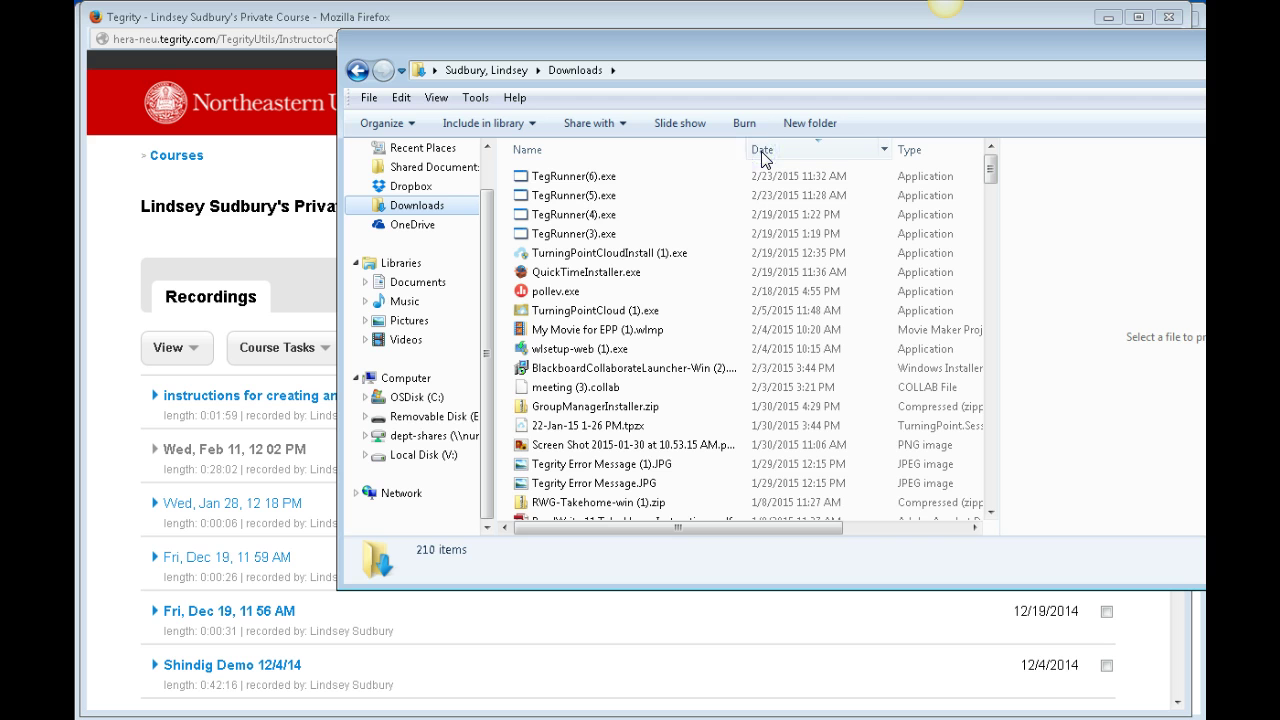
click(598, 178)
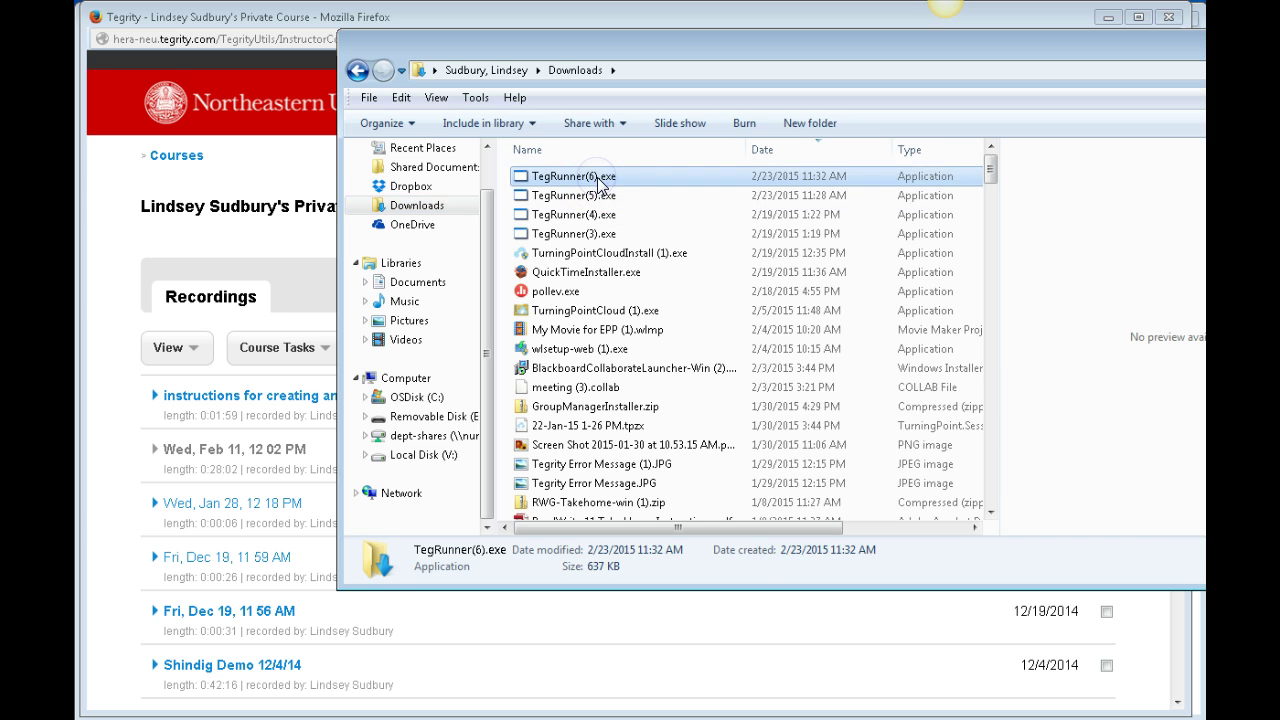
double_click(598, 178)
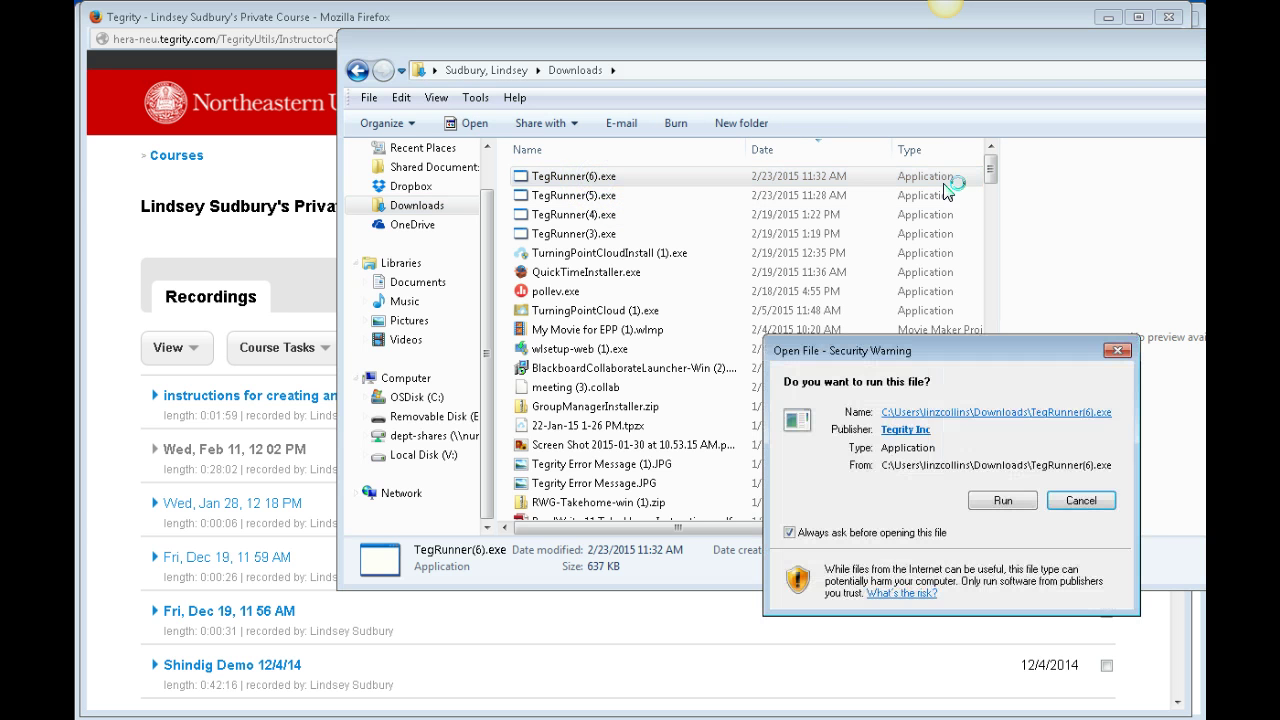
click(997, 510)
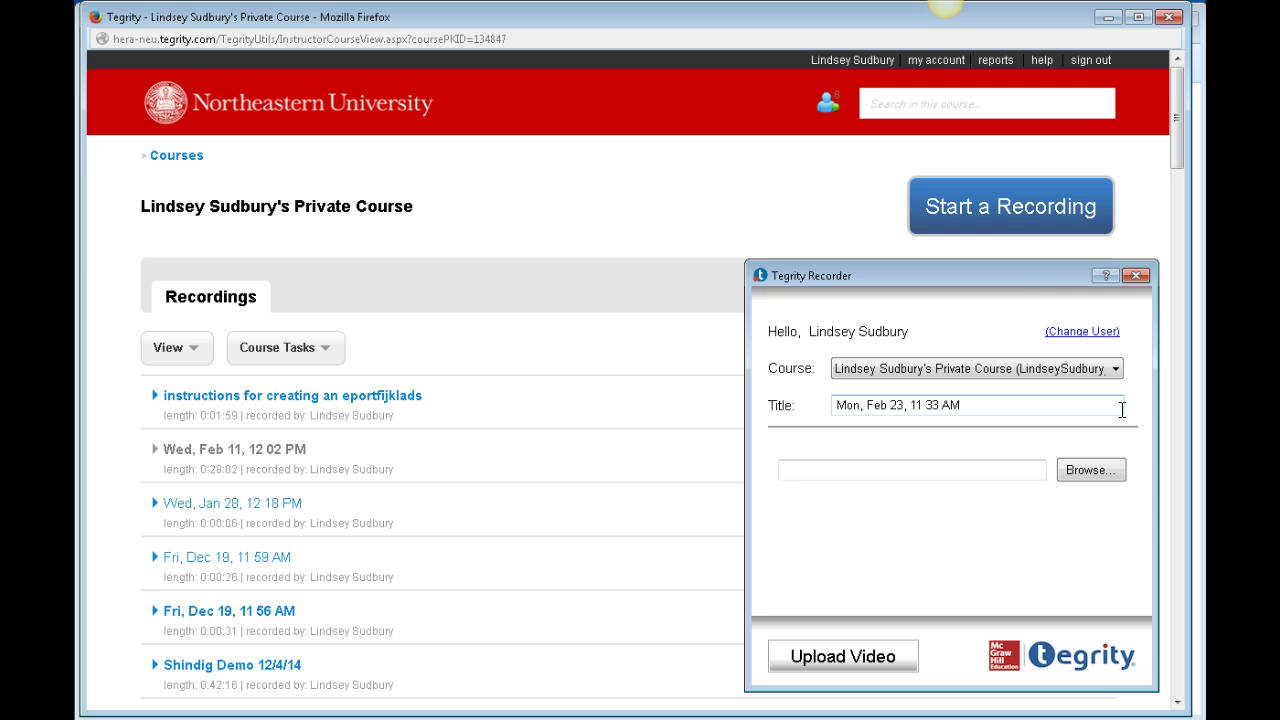
Choose the converted .mov video from Dropbox > NEU > sample media as the upload file
drag(981, 264, 665, 200)
click(761, 398)
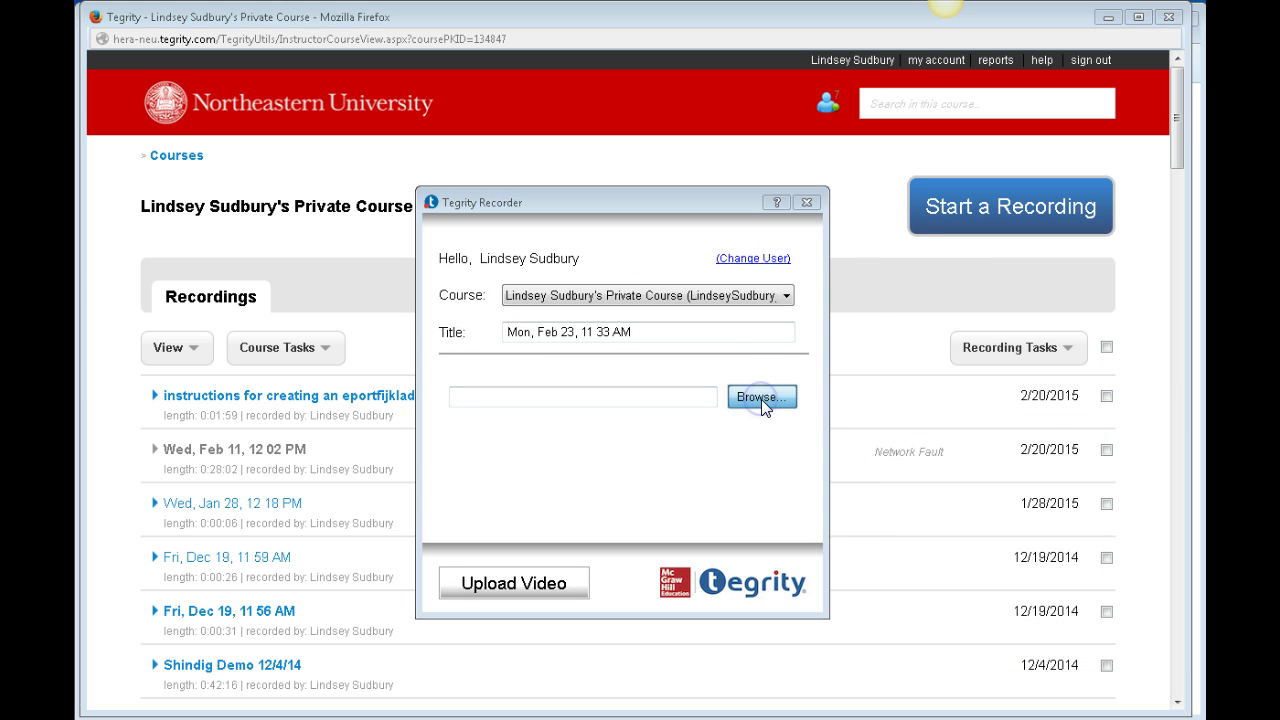
click(500, 347)
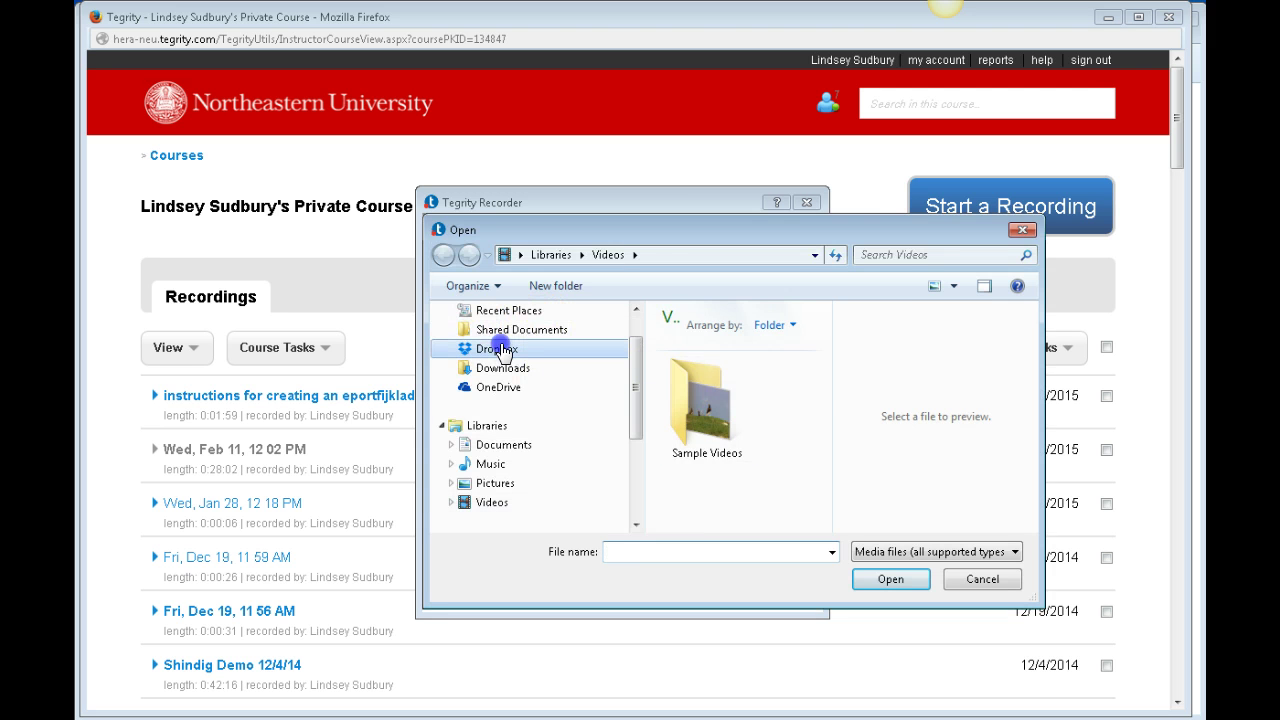
drag(818, 376, 820, 457)
double_click(692, 450)
click(818, 345)
drag(818, 345, 826, 436)
double_click(737, 392)
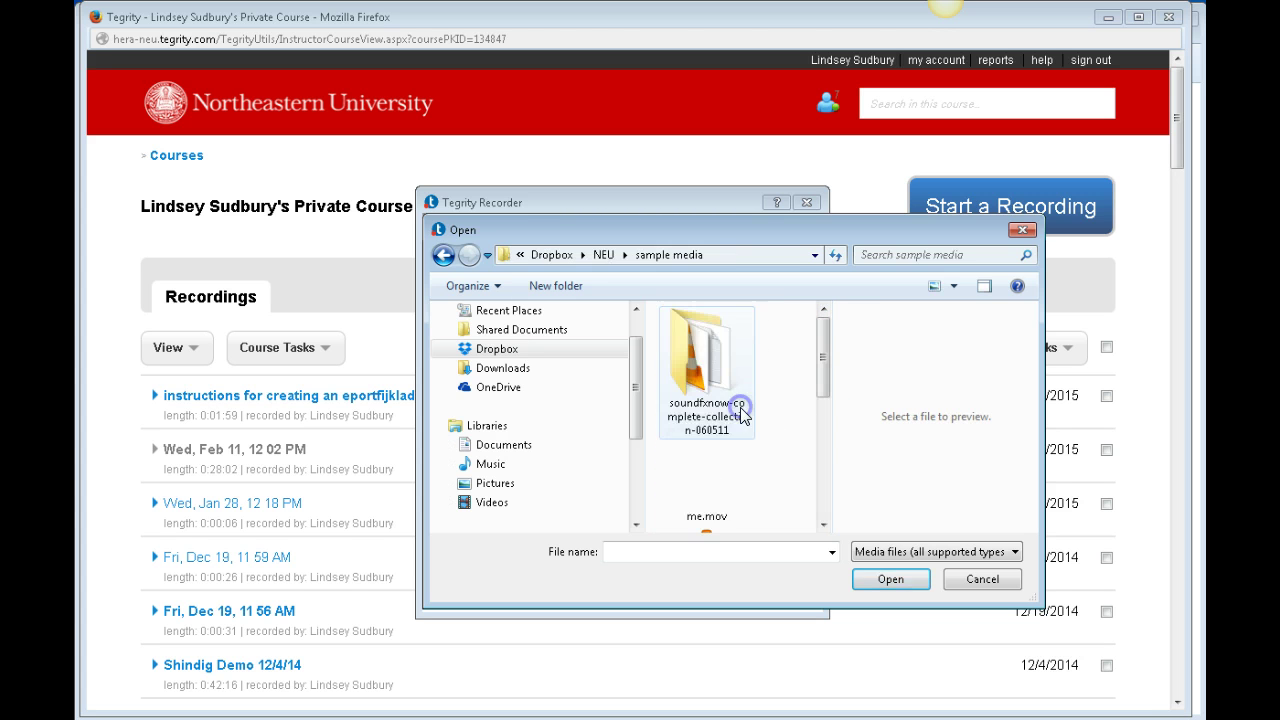
drag(824, 379, 837, 434)
click(755, 395)
click(880, 580)
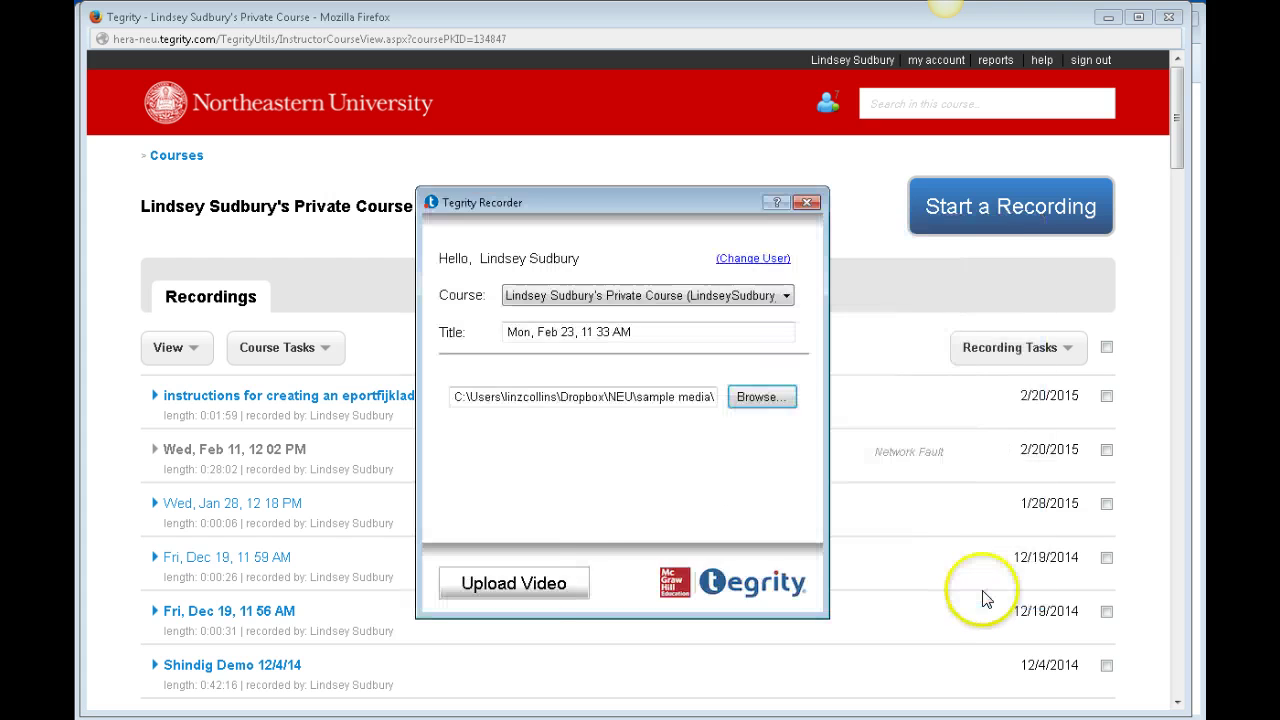
Upload the chosen video to create the Mon, Feb 23, 11 33 AM recording
click(570, 581)
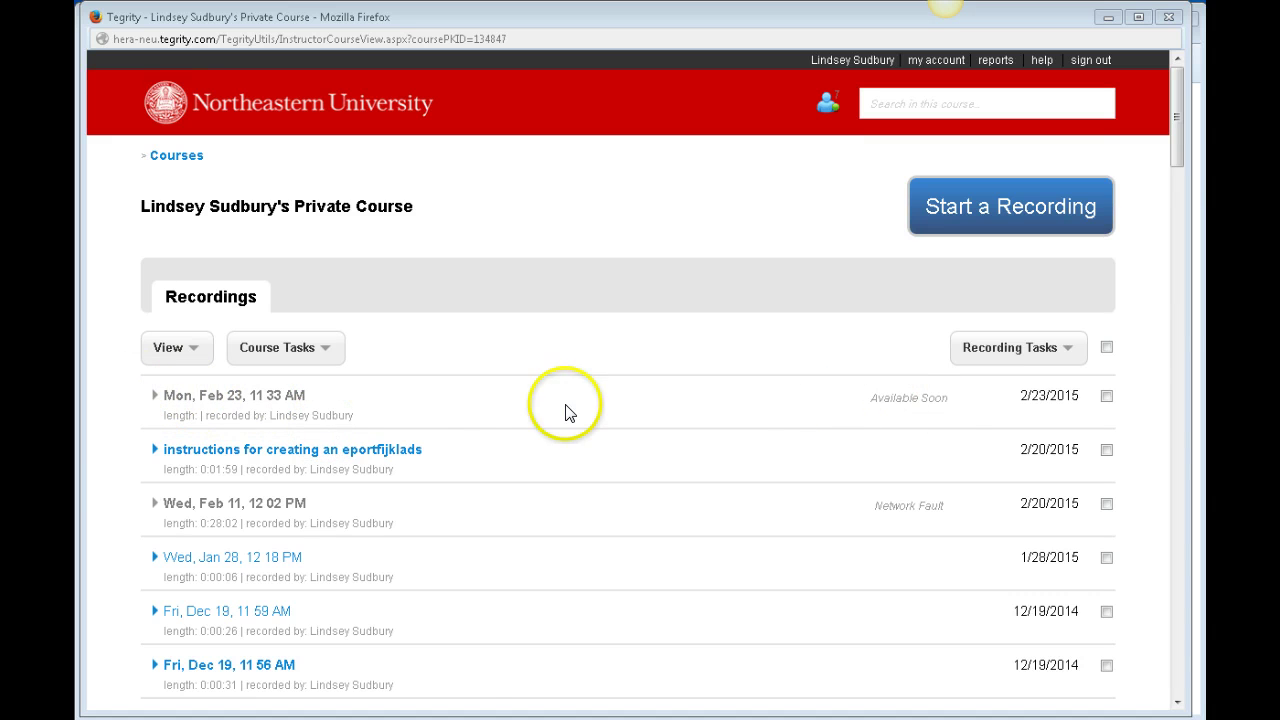
Check the Mon, Feb 23, 11 33 AM recording and browse the Recording Tasks and Course Tasks menus
click(1106, 395)
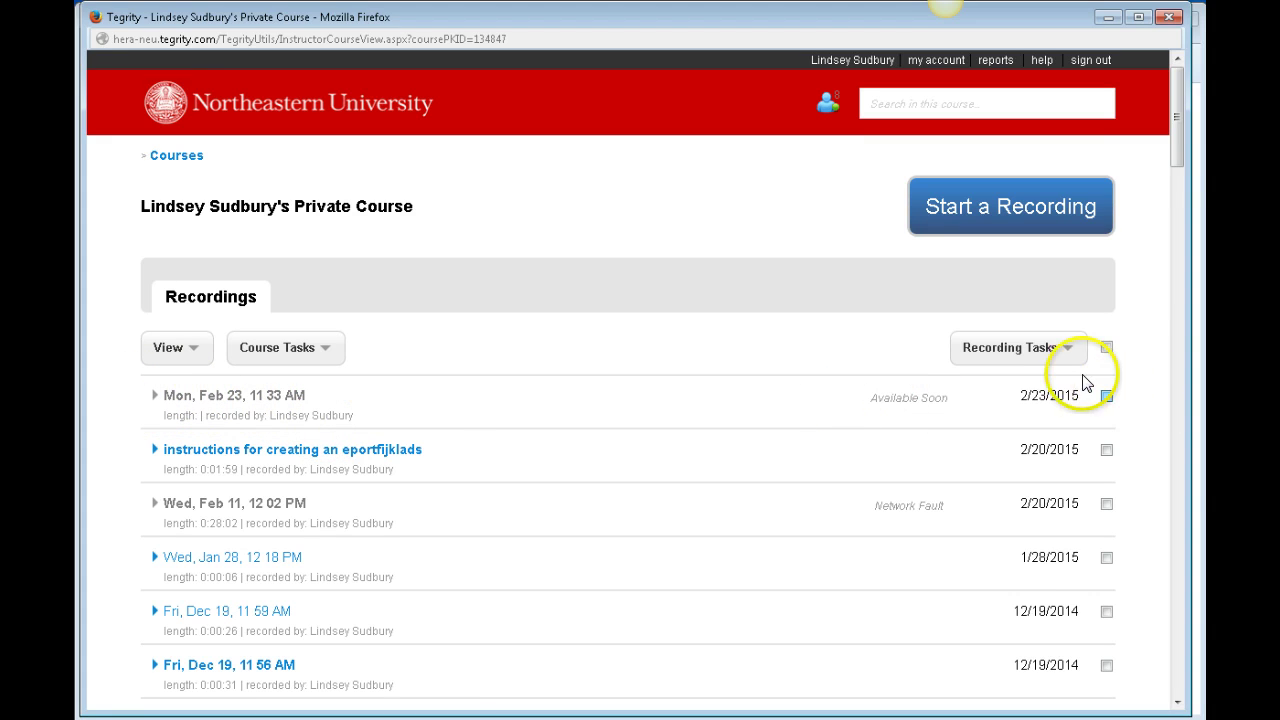
click(1058, 360)
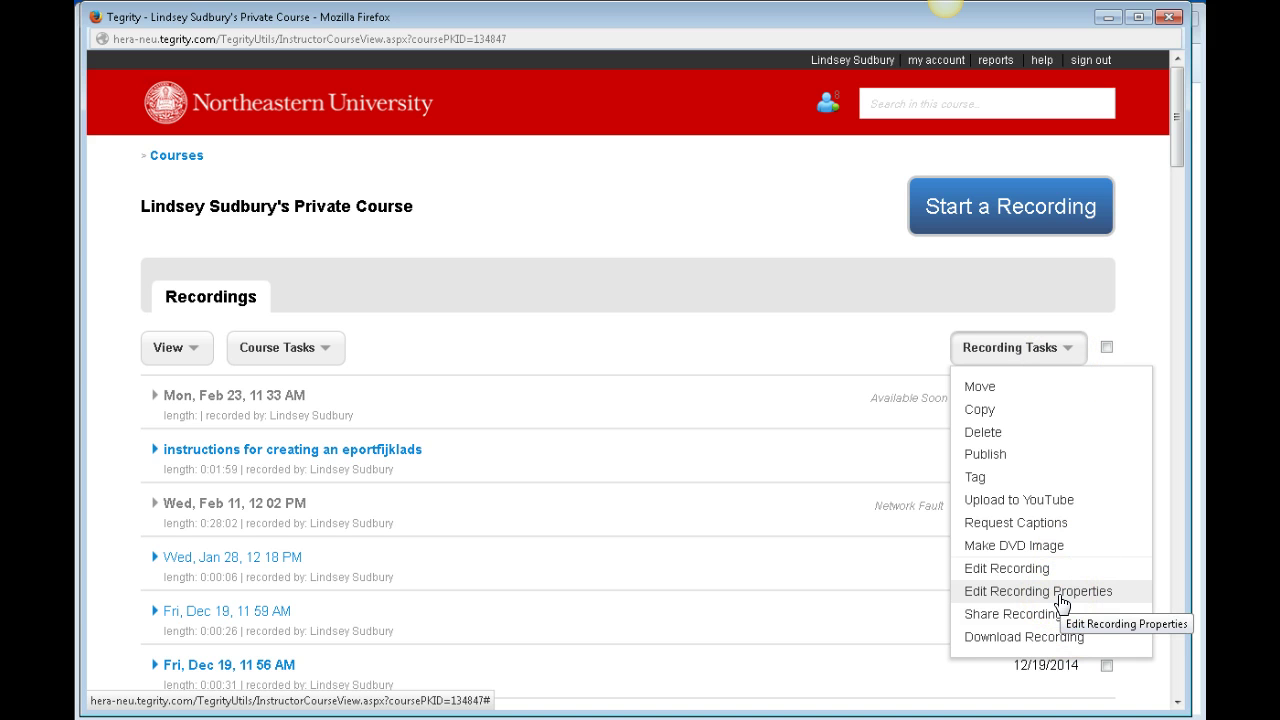
click(280, 347)
click(545, 296)
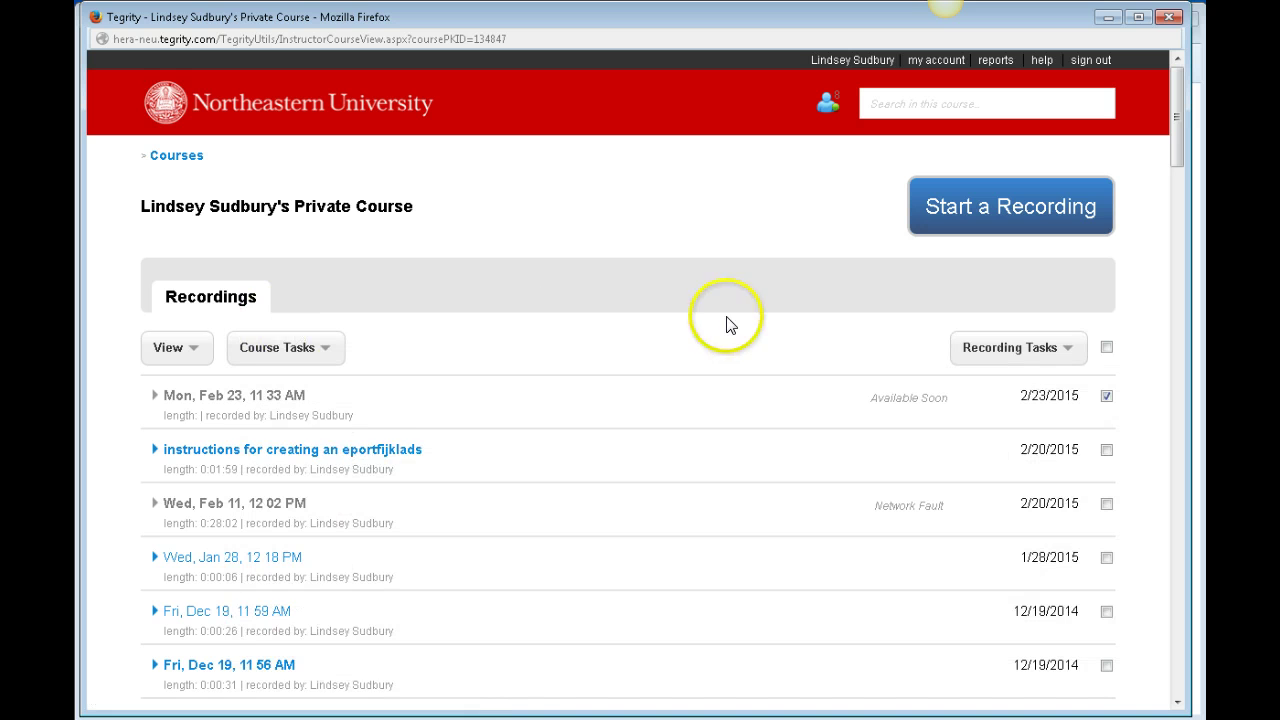
Play the first segment of 'instructions for creating an eportfijklads' in an enlarged viewer, then pause it
click(273, 455)
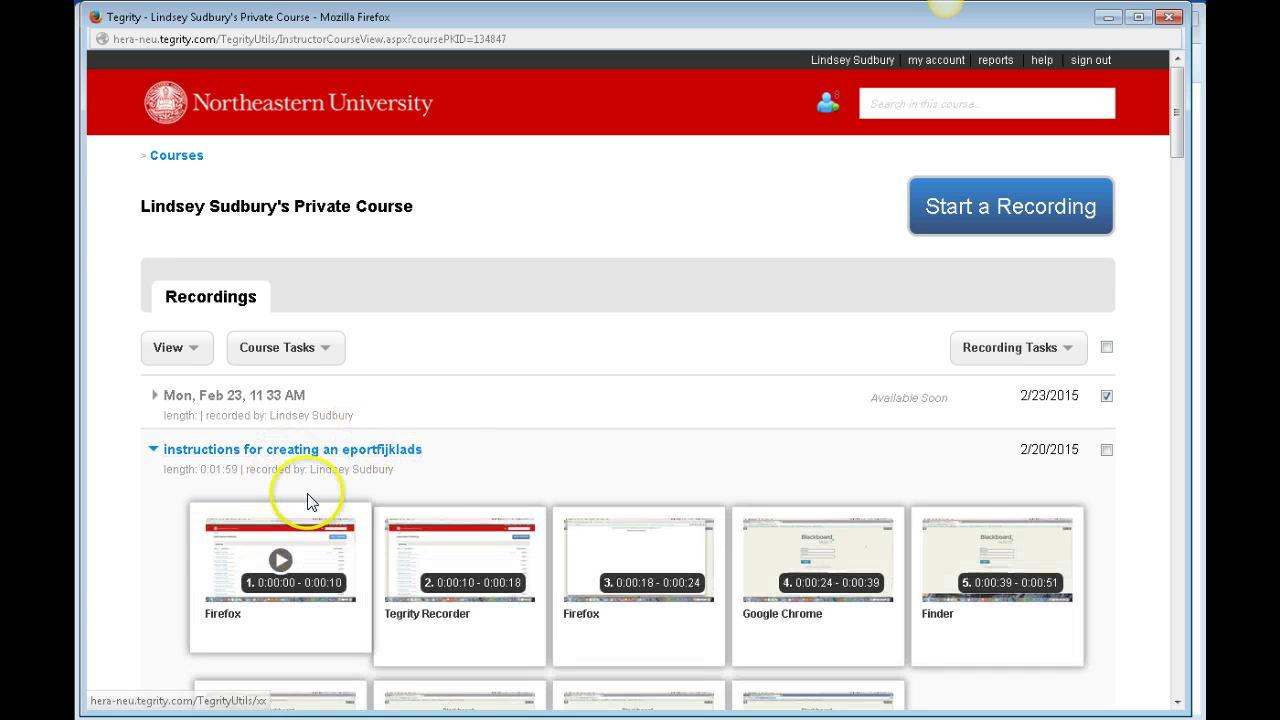
scroll(273, 455, down, 4)
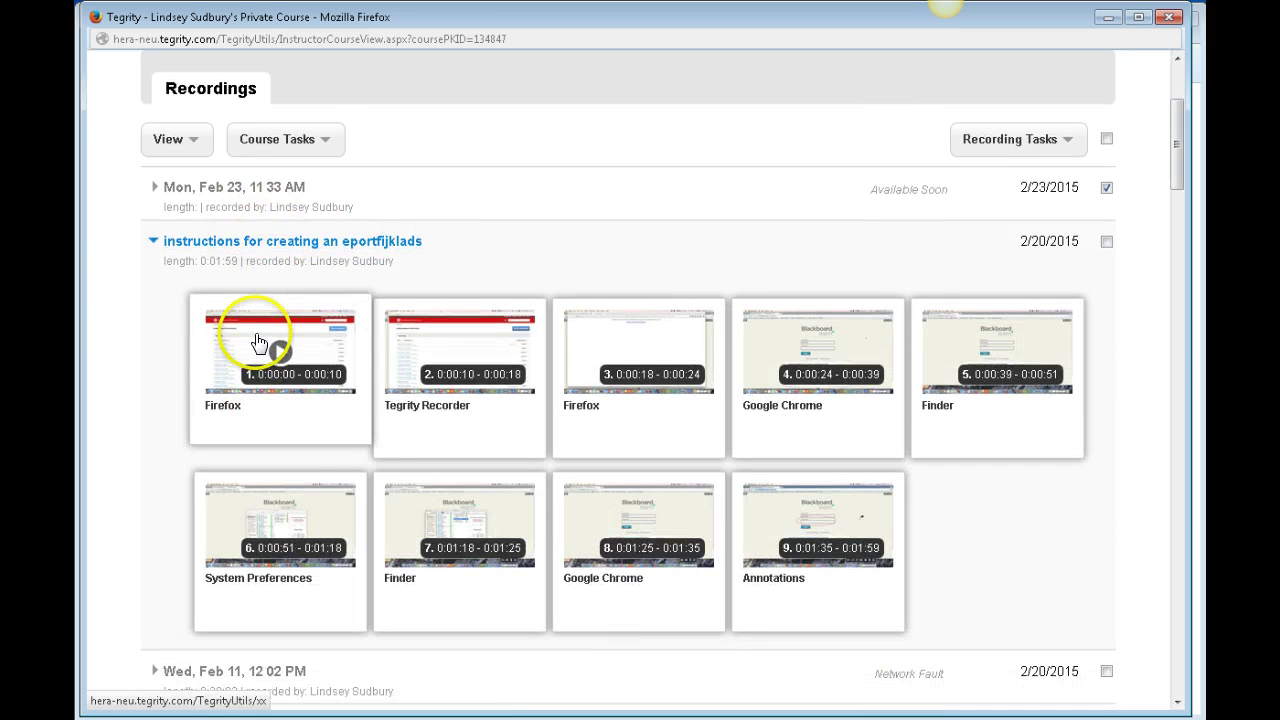
click(740, 437)
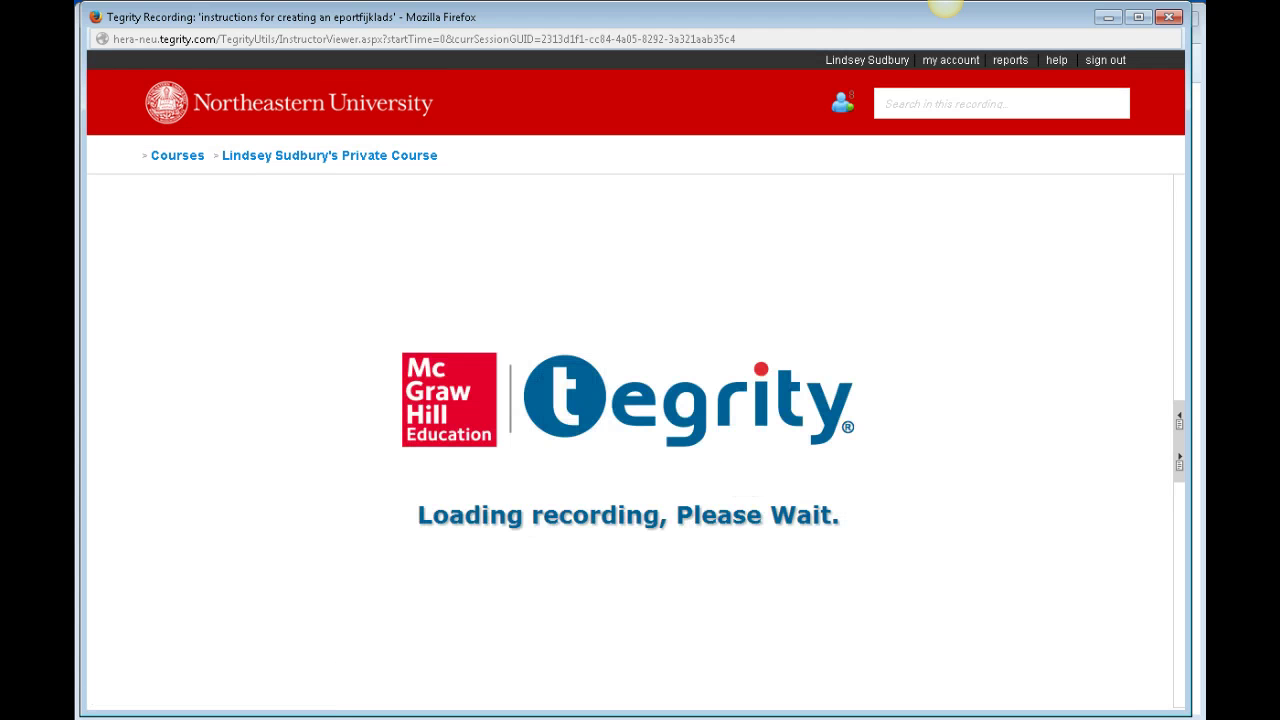
drag(1185, 708, 1185, 708)
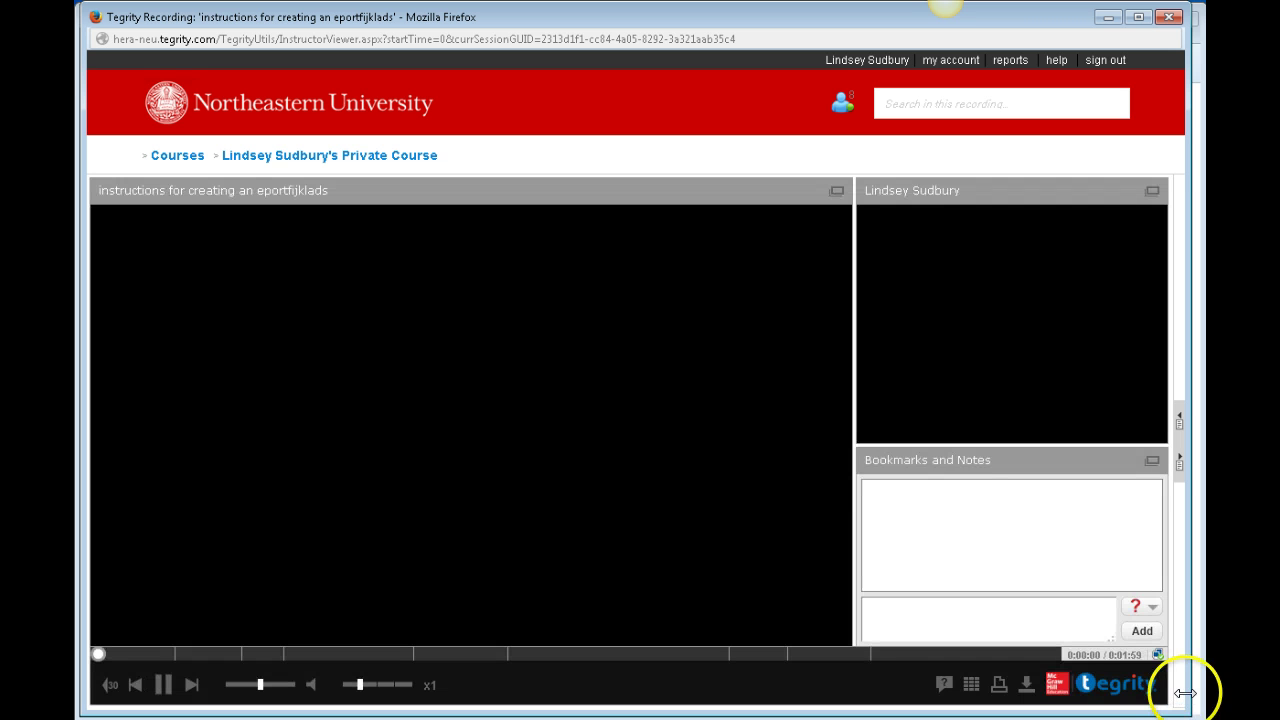
click(163, 684)
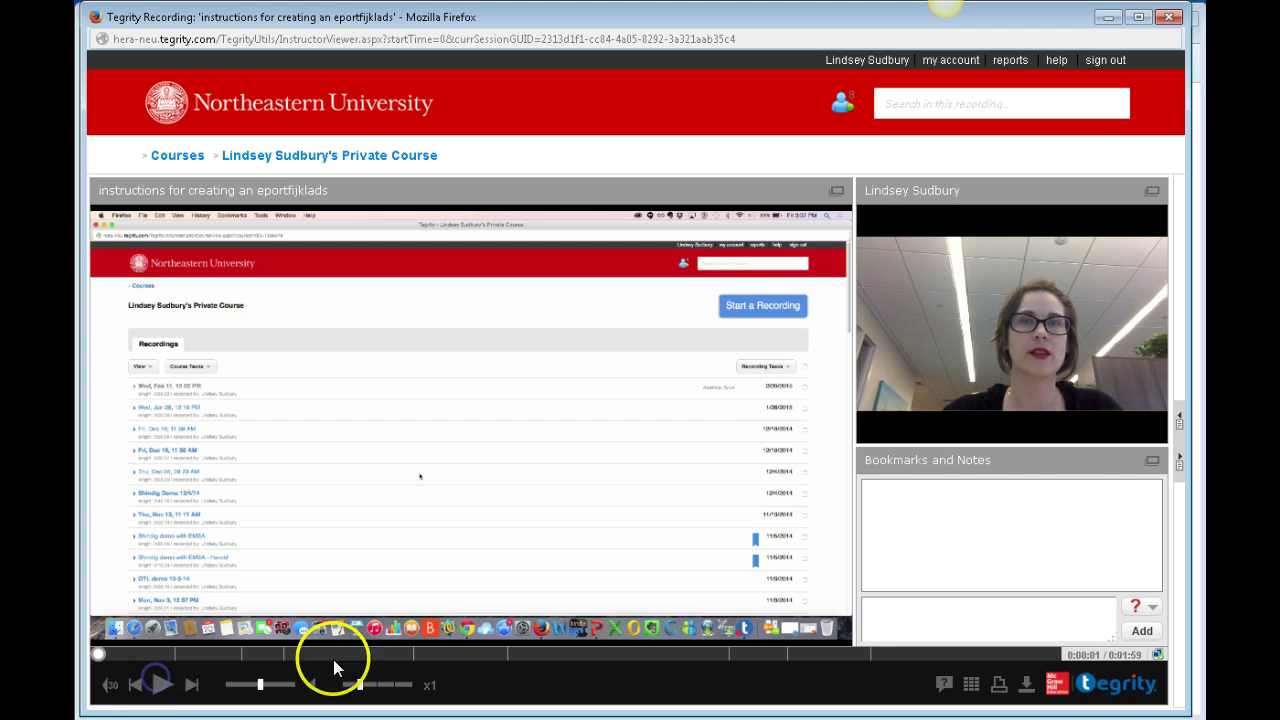